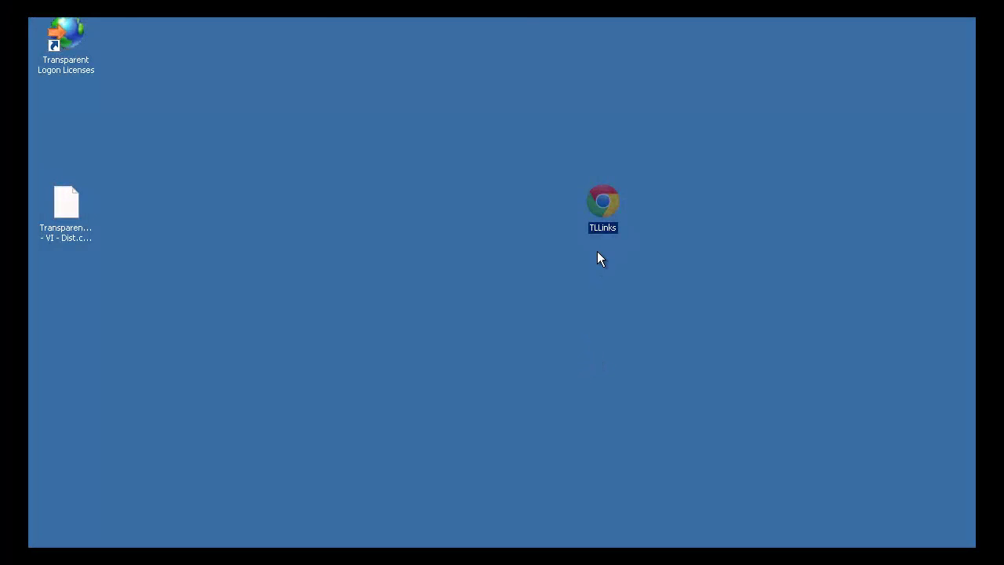
- Open the TLLinks sample Transparent Logon links page in Chrome from the desktop shortcut
double_click(599, 208)
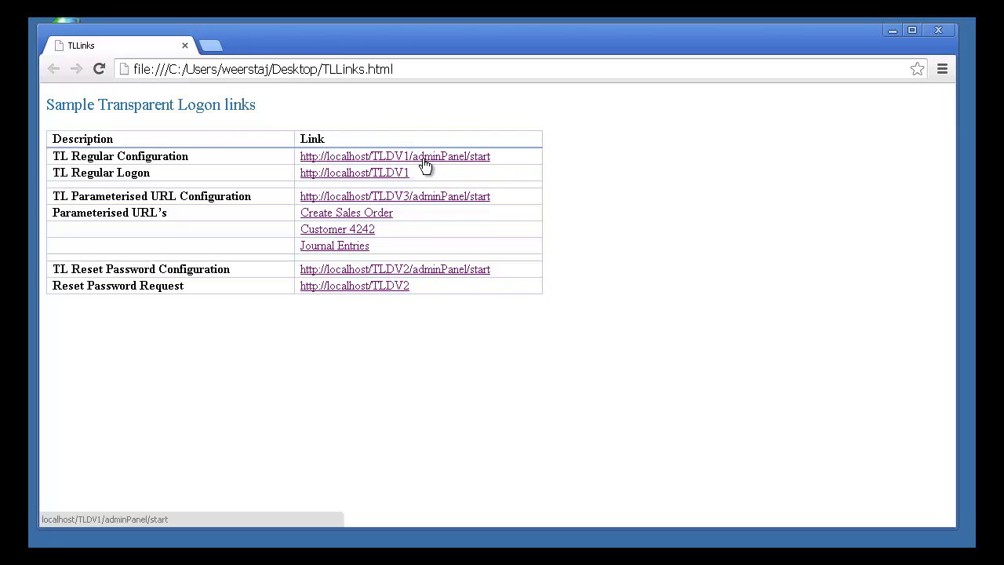
left_click(424, 164)
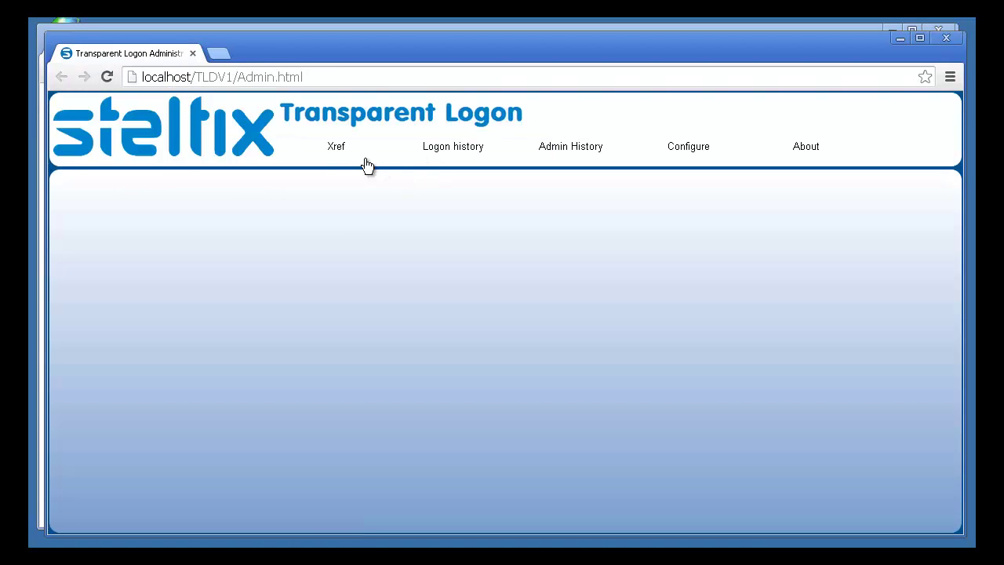
left_click(338, 153)
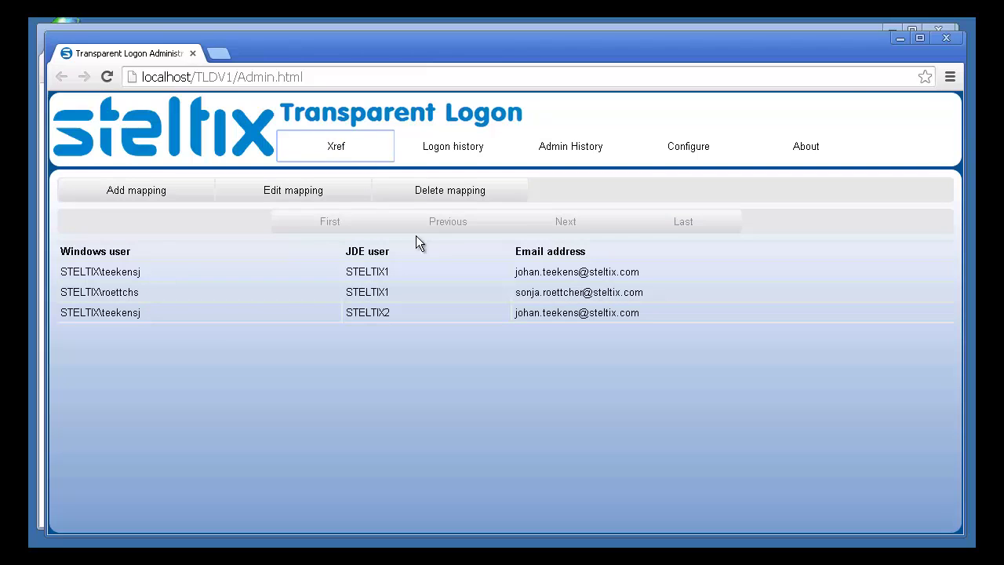
- Try the TLDV1 regular logon link, which still shows the JDE Sign In page, then close it
left_click(945, 41)
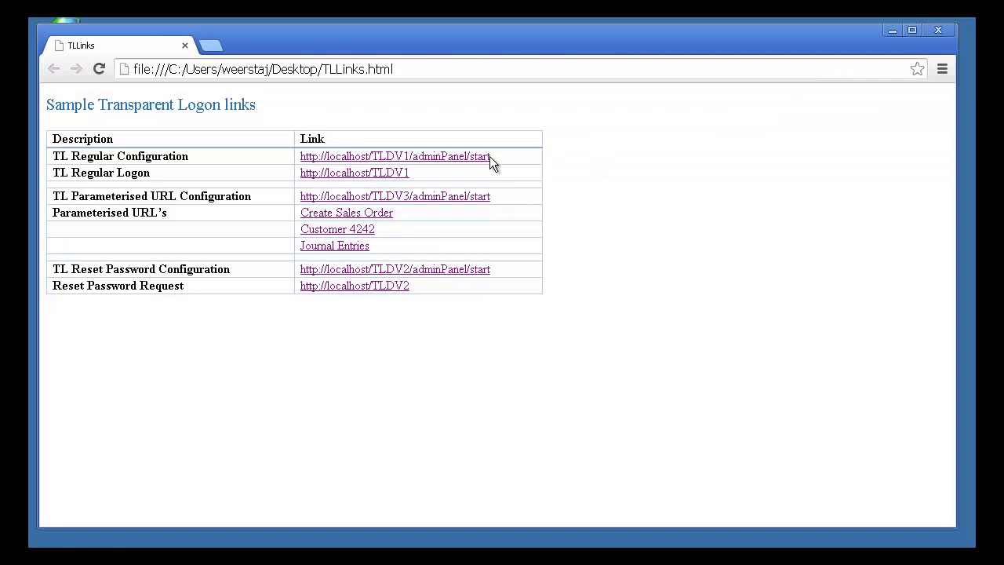
left_click(372, 173)
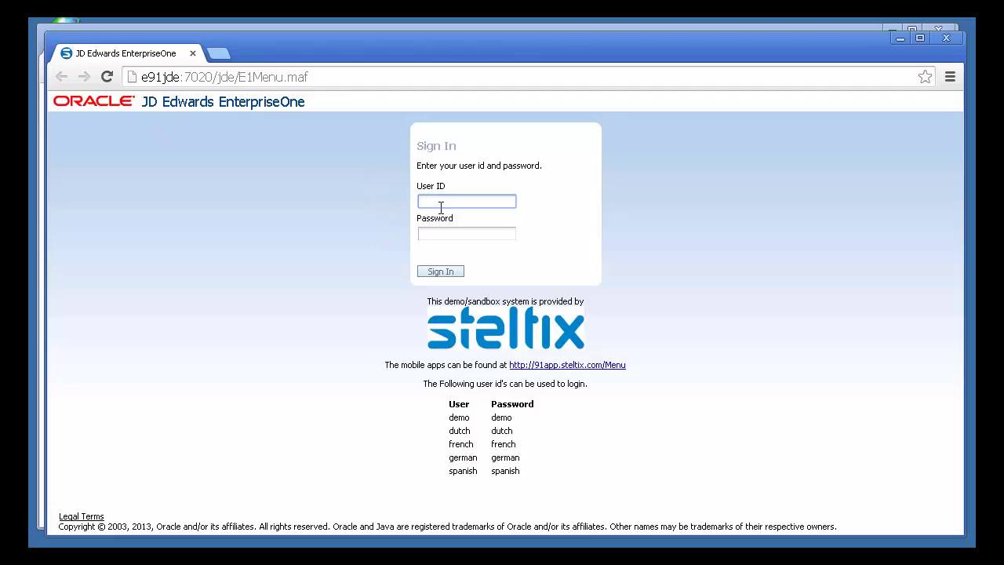
left_click(947, 39)
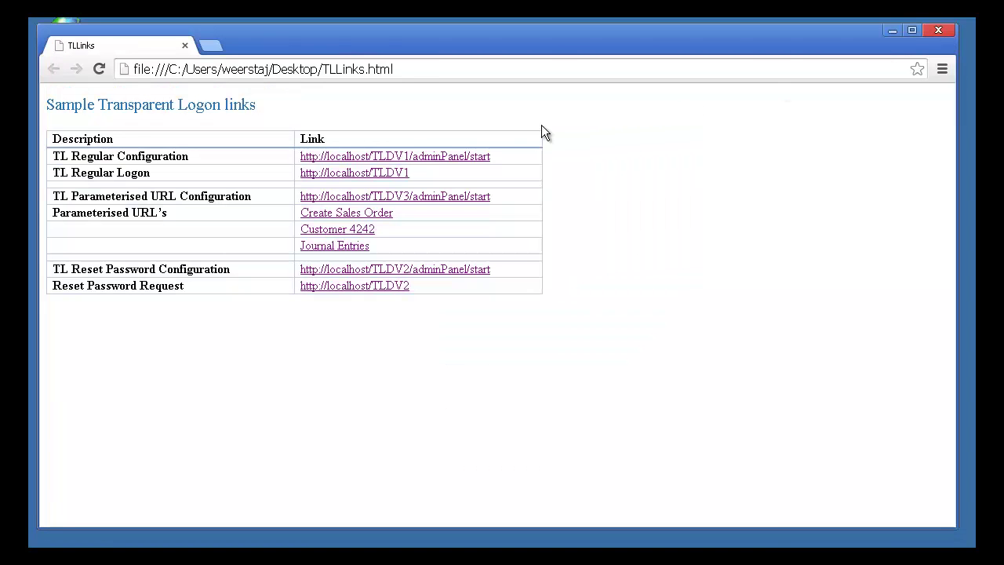
- In the TLDV1 admin panel, add an Xref mapping from the current Windows account to JDE user STELTIX1
left_click(436, 157)
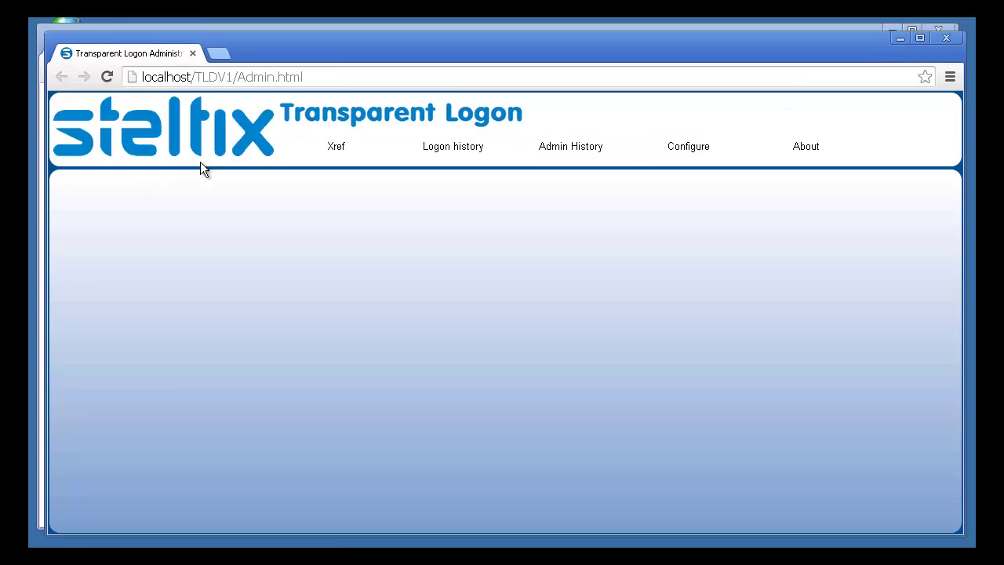
left_click(335, 150)
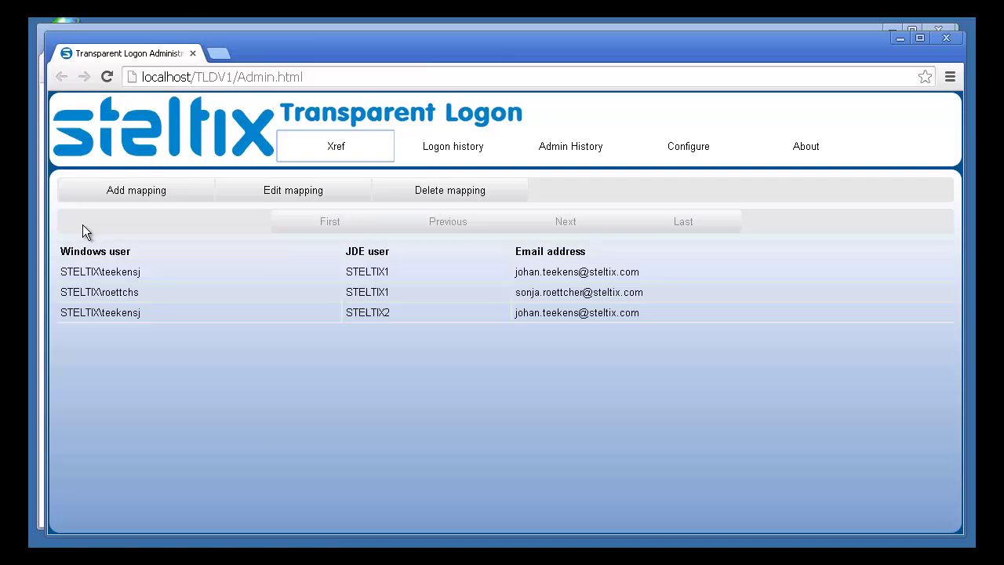
left_click(166, 196)
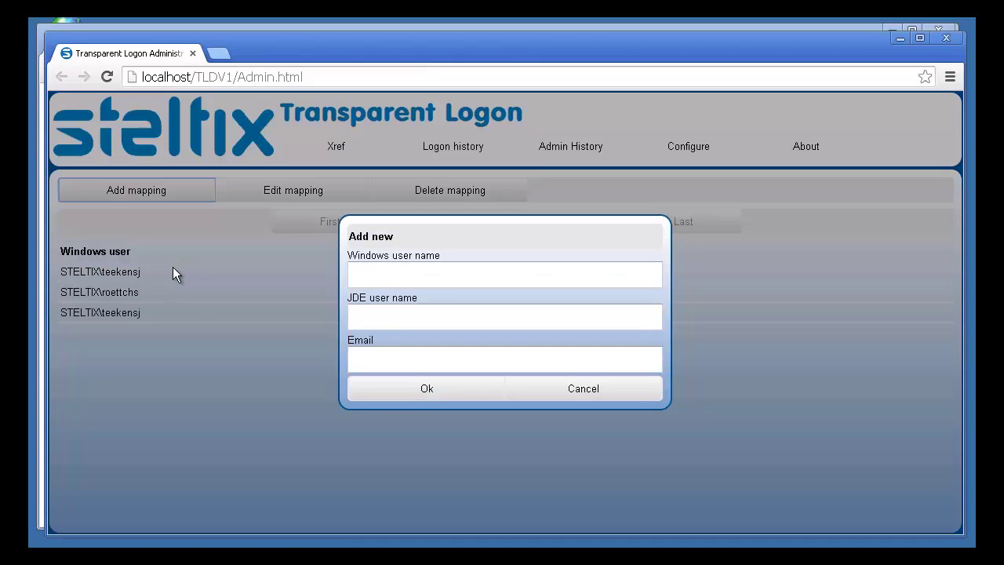
left_click(415, 271)
type("STE")
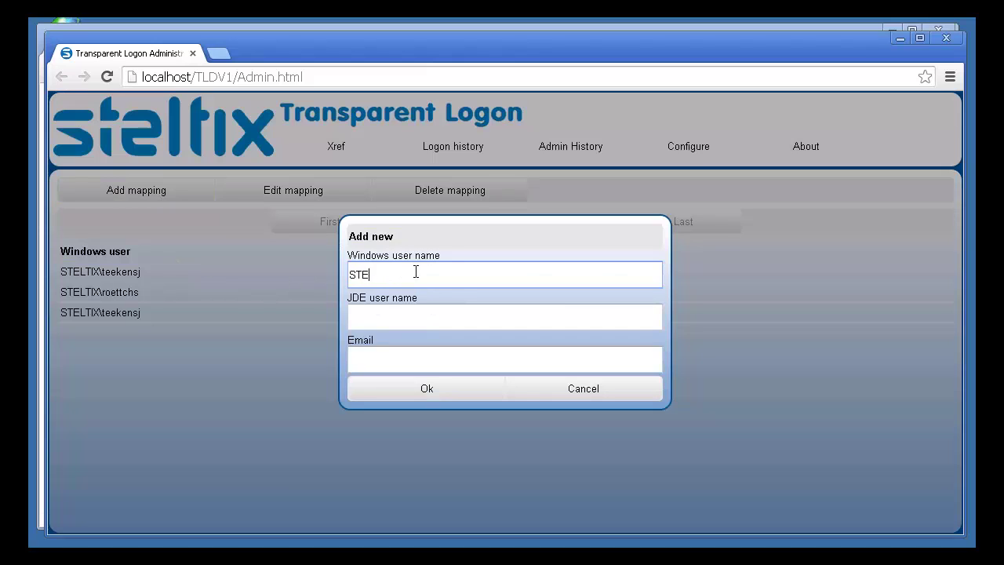
type("LTIX\\weerstaj")
key("Tab")
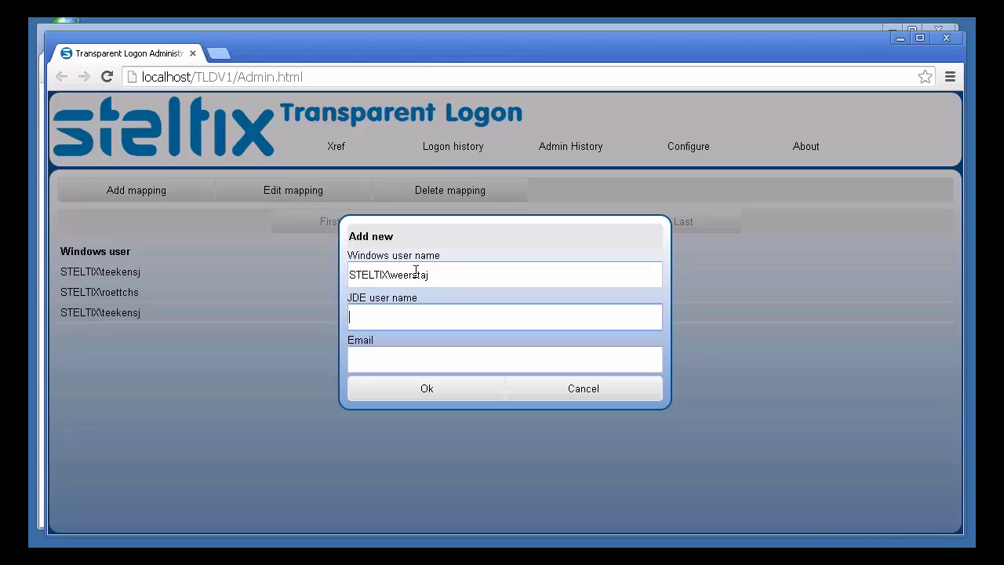
type("STELTIX1")
left_click(427, 389)
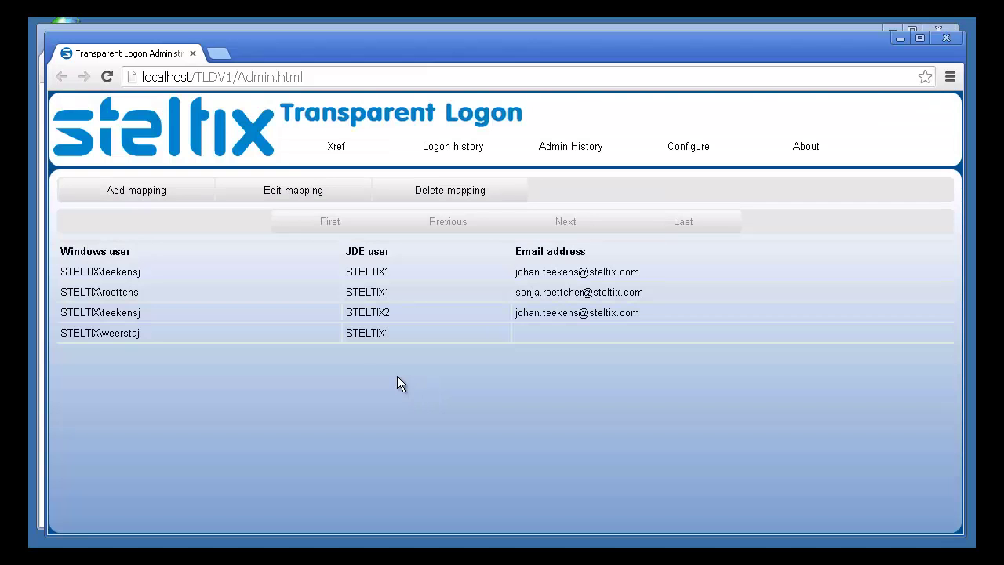
- Sign in transparently via TLDV1 as STELTIX1, view User Profile Revisions, then sign out
left_click(947, 39)
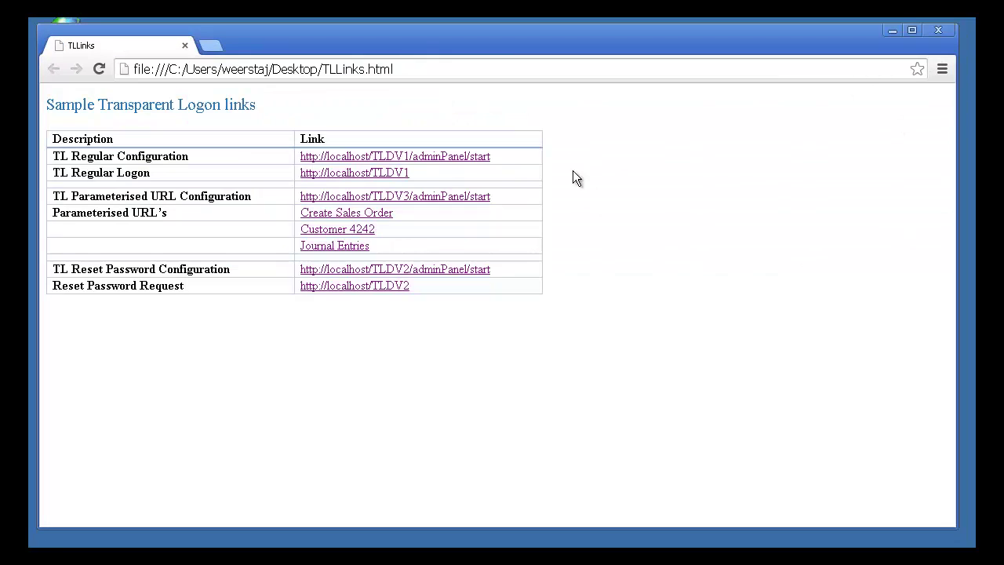
left_click(391, 171)
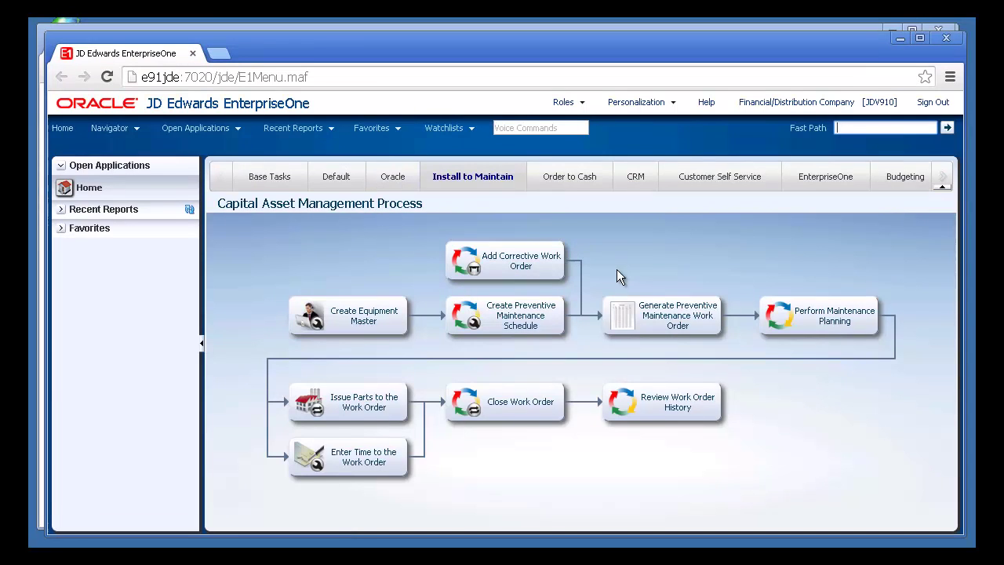
left_click(641, 102)
left_click(638, 124)
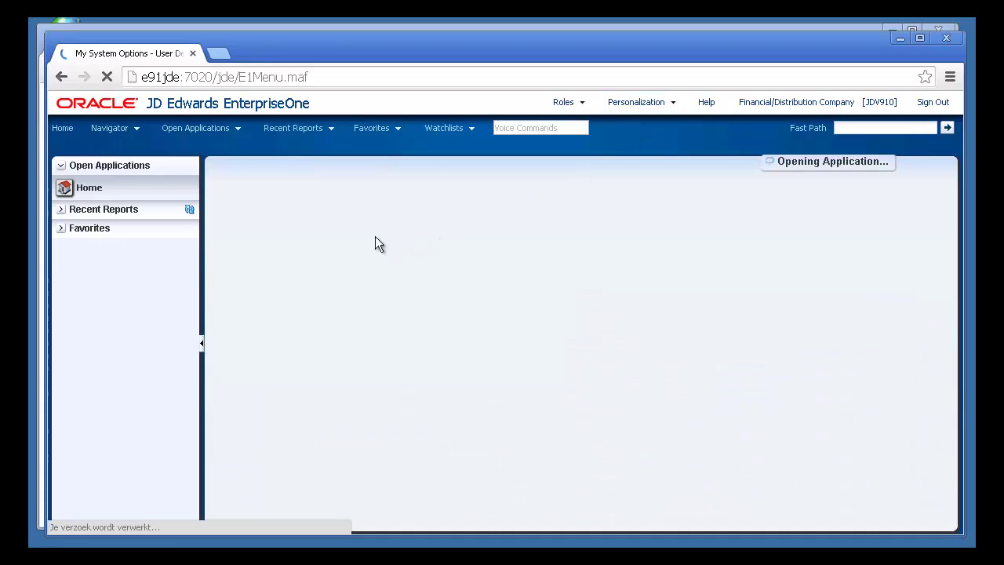
left_click(290, 262)
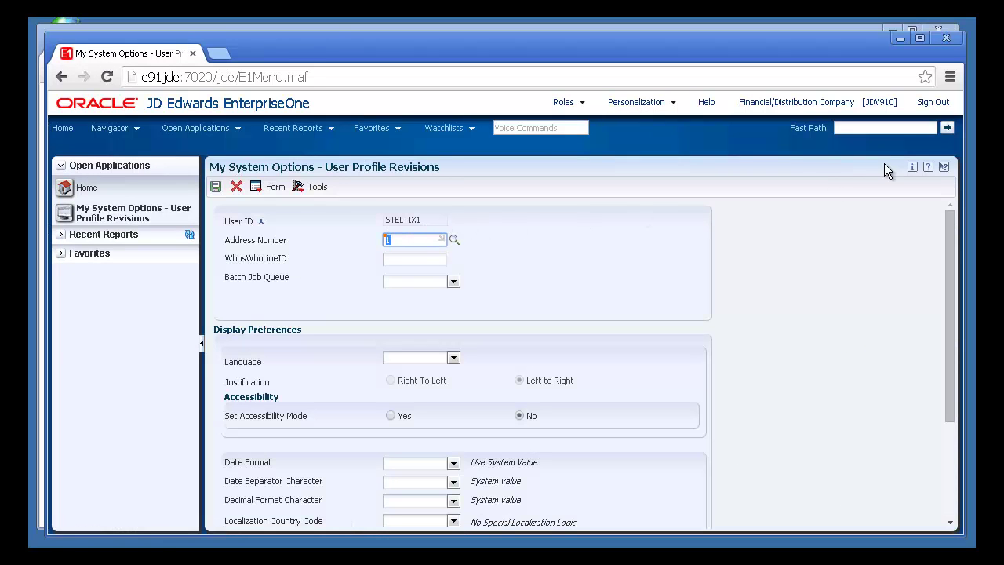
left_click(941, 102)
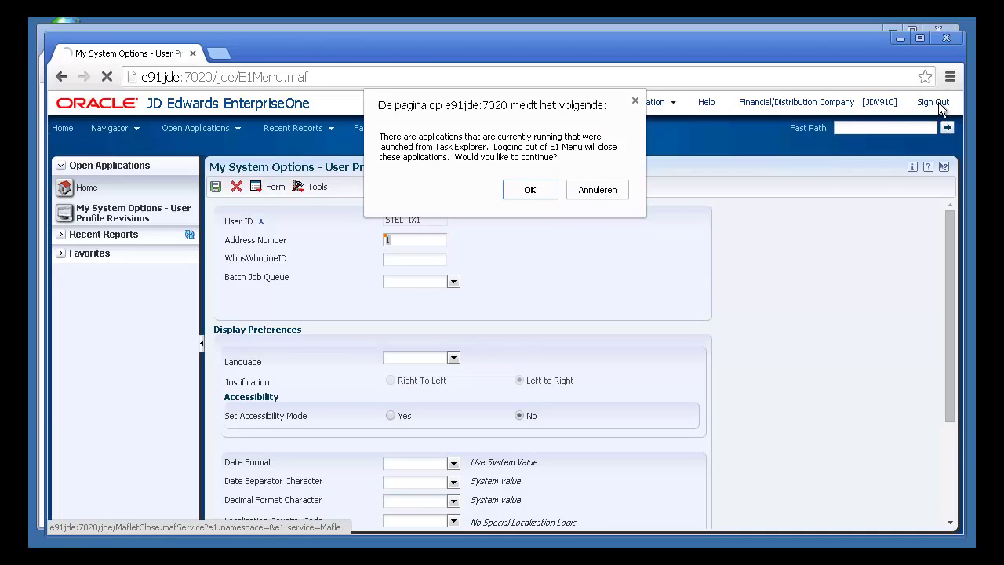
- Confirm the JDE sign-out, then add an Xref mapping from the same Windows account to STELTIX2
left_click(540, 190)
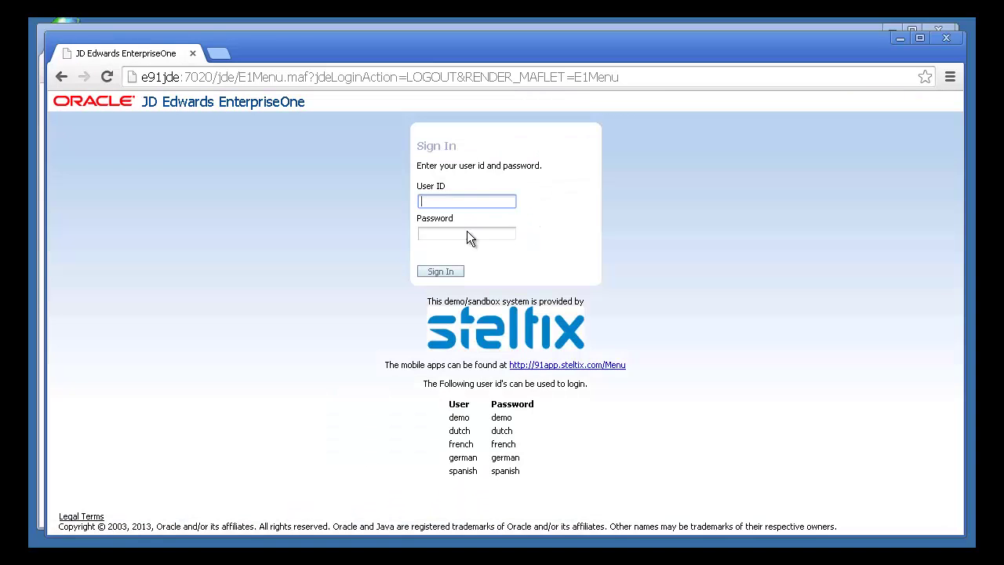
left_click(946, 39)
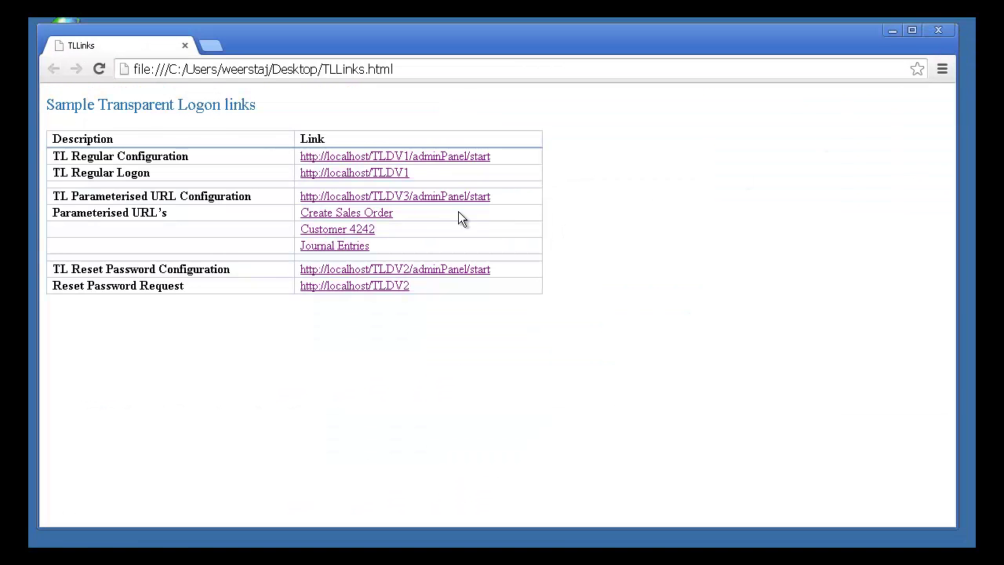
left_click(422, 160)
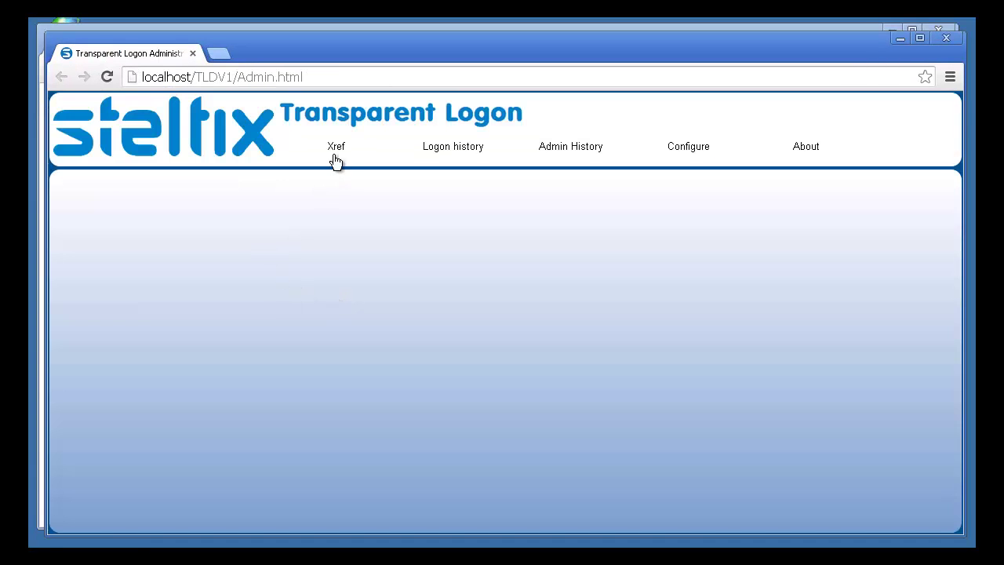
left_click(335, 157)
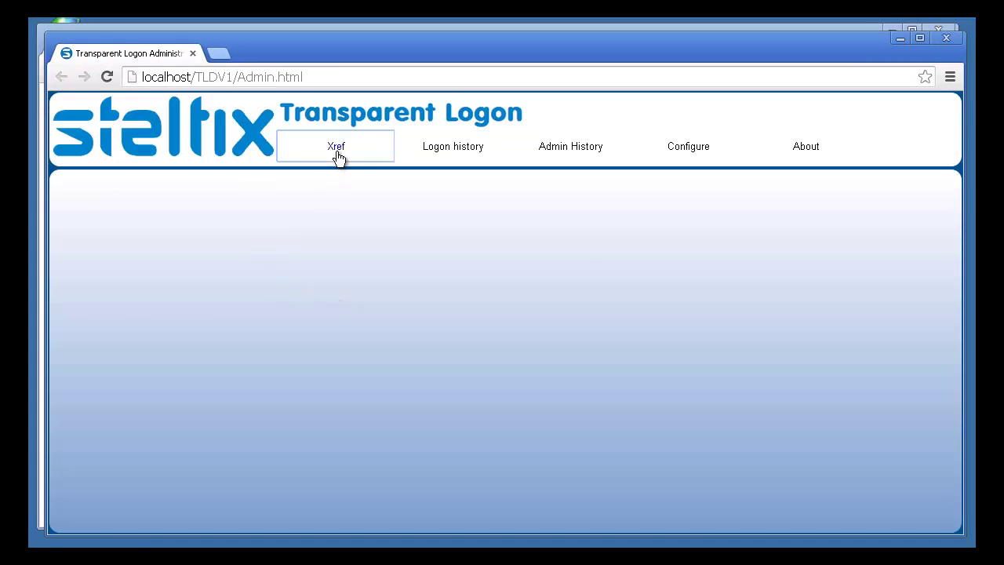
left_click(150, 198)
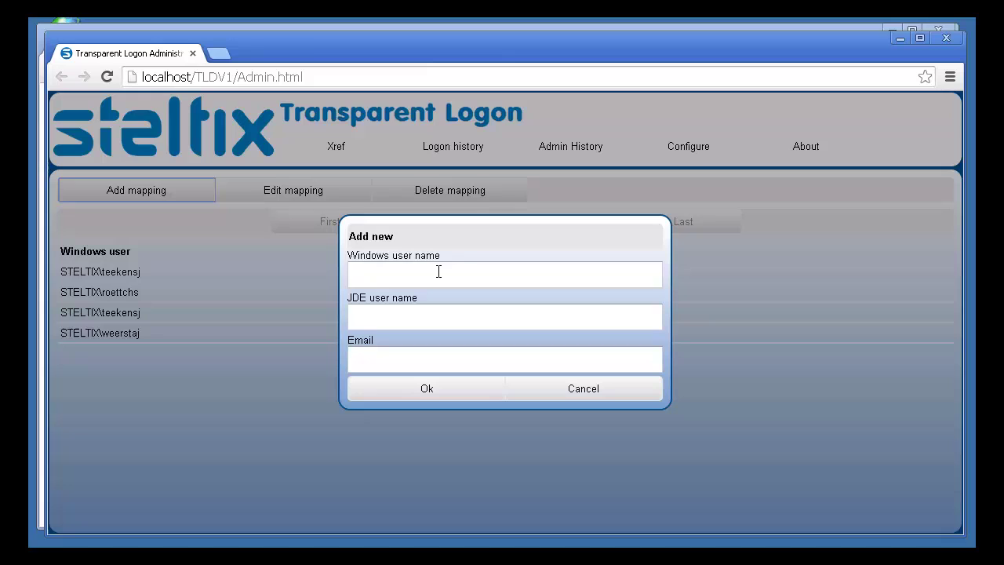
left_click(439, 269)
type("ST")
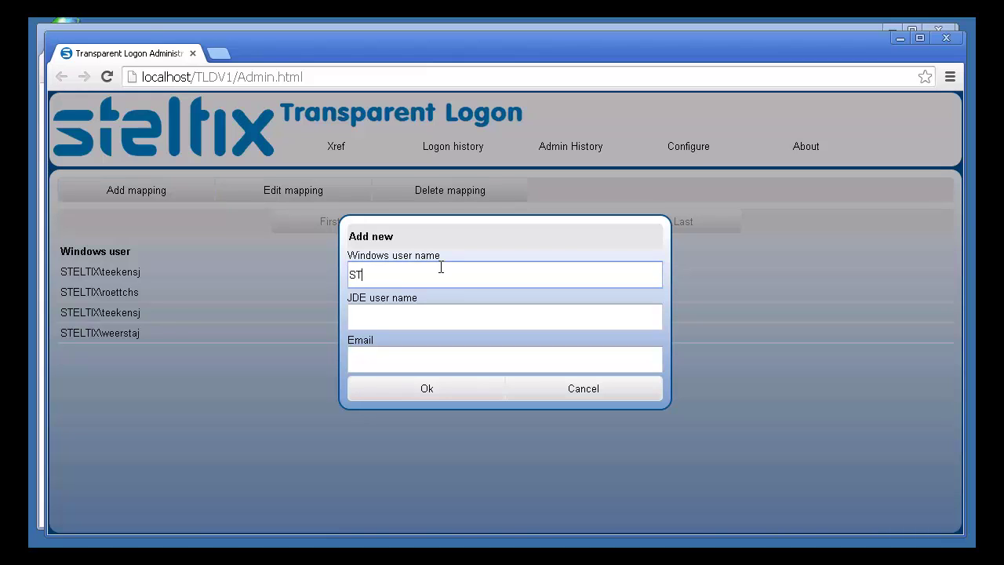
type("ELTIX\\weerstaj")
key("Tab")
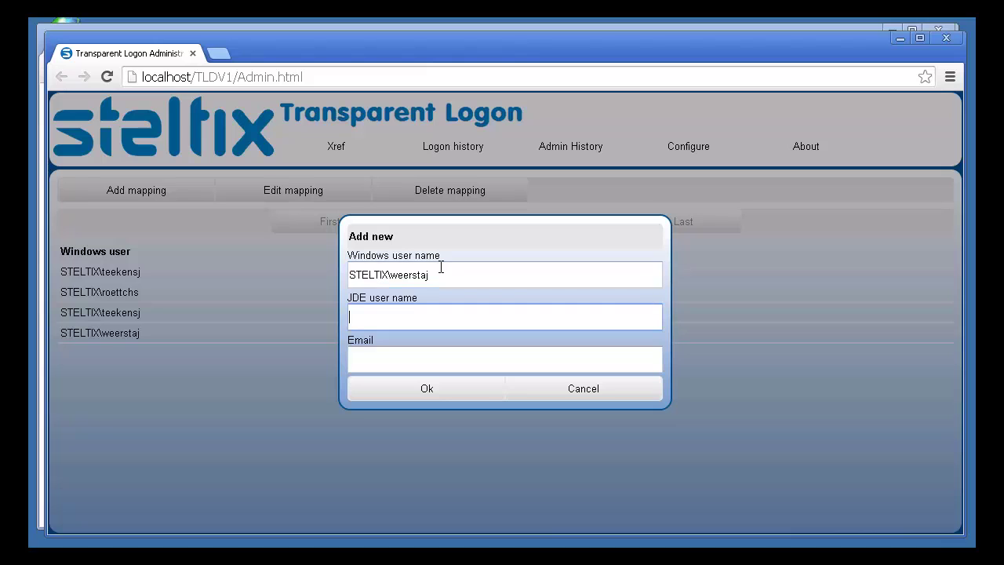
type("STELTIX2")
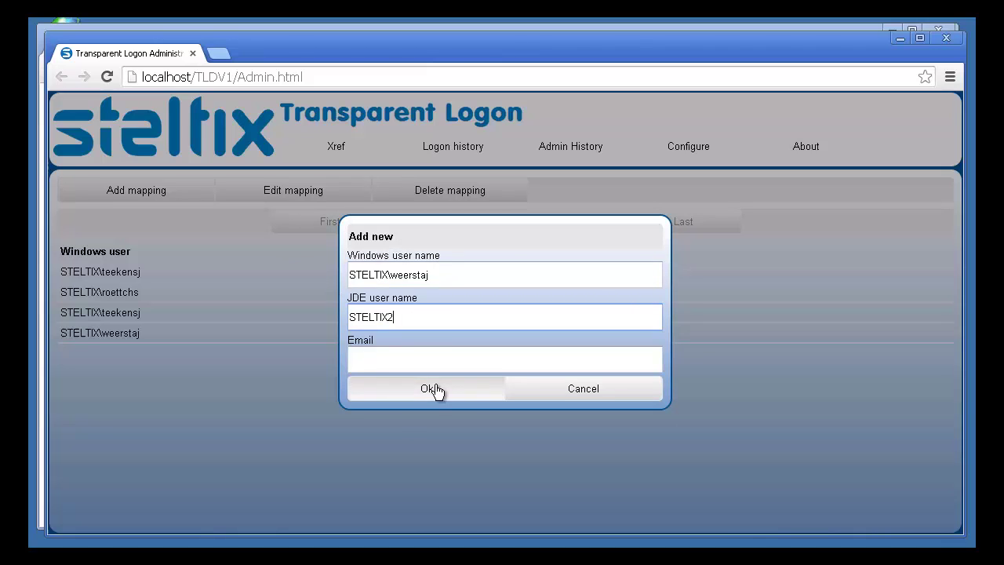
left_click(433, 390)
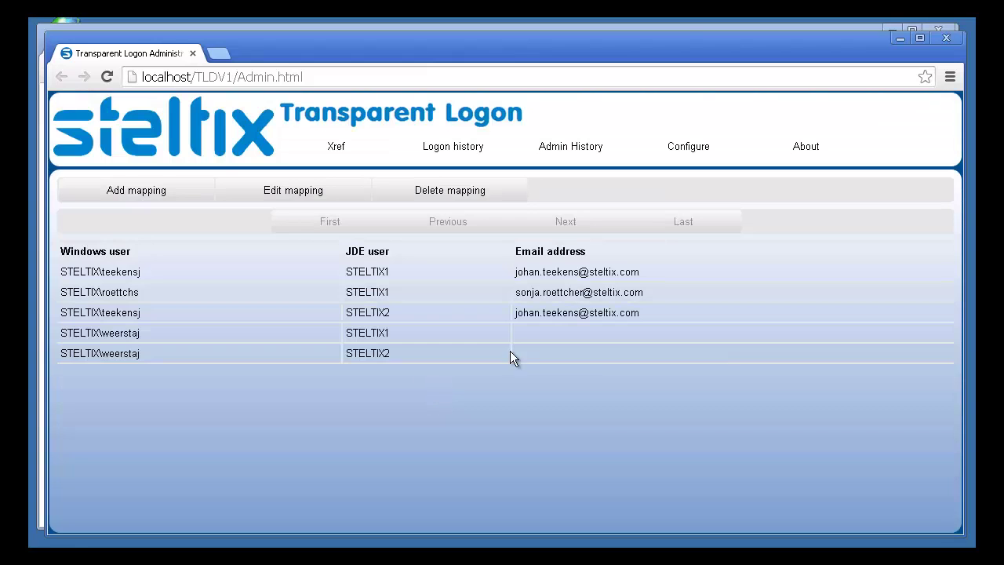
- Log into JDE via TLDV1 choosing STELTIX2, view User Profile Revisions, then sign out
left_click(946, 38)
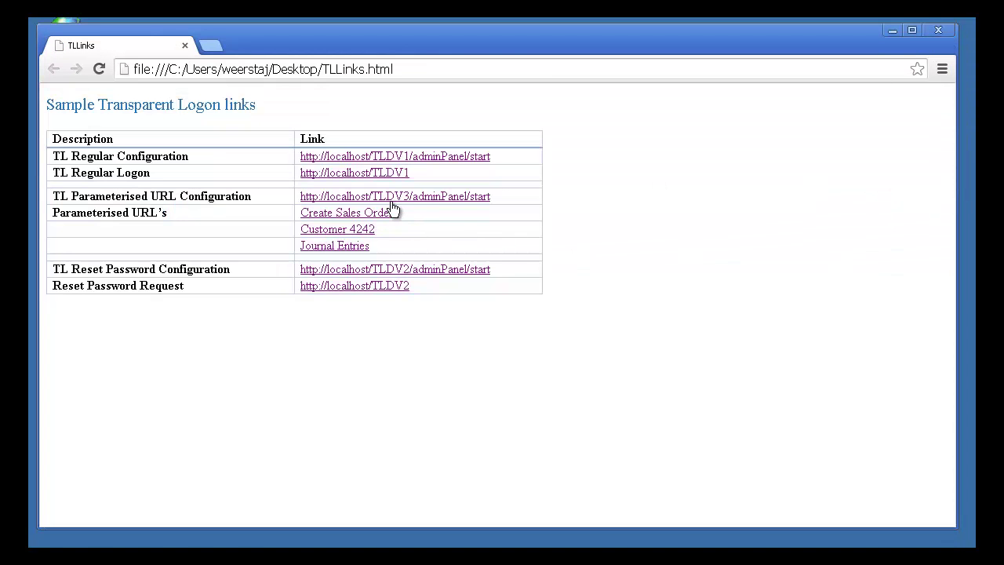
left_click(370, 173)
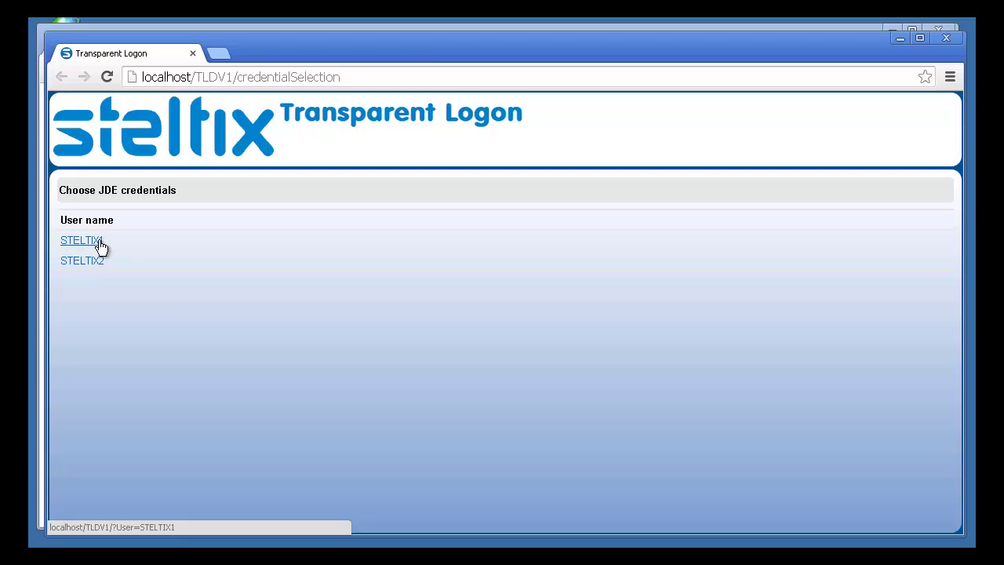
left_click(87, 265)
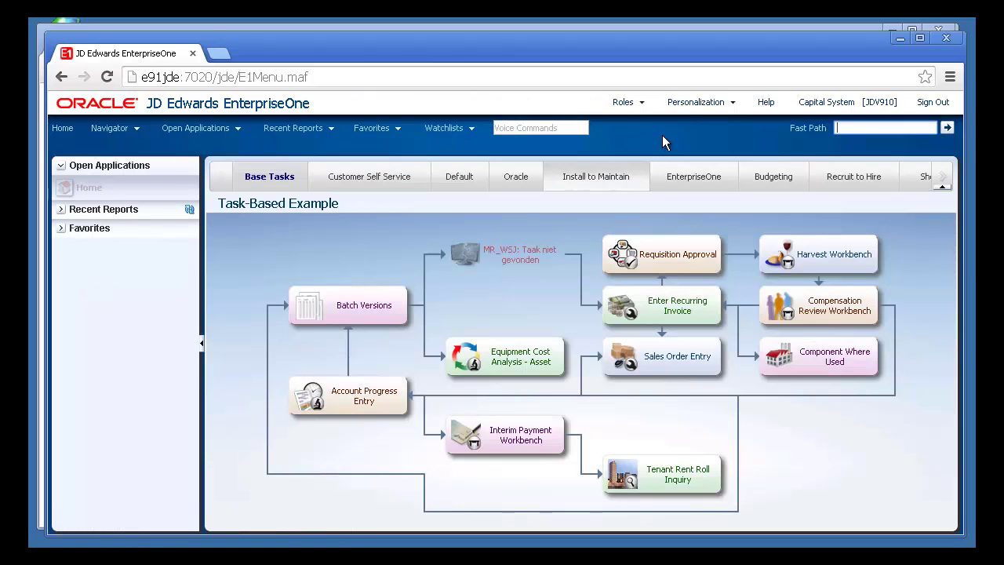
left_click(696, 104)
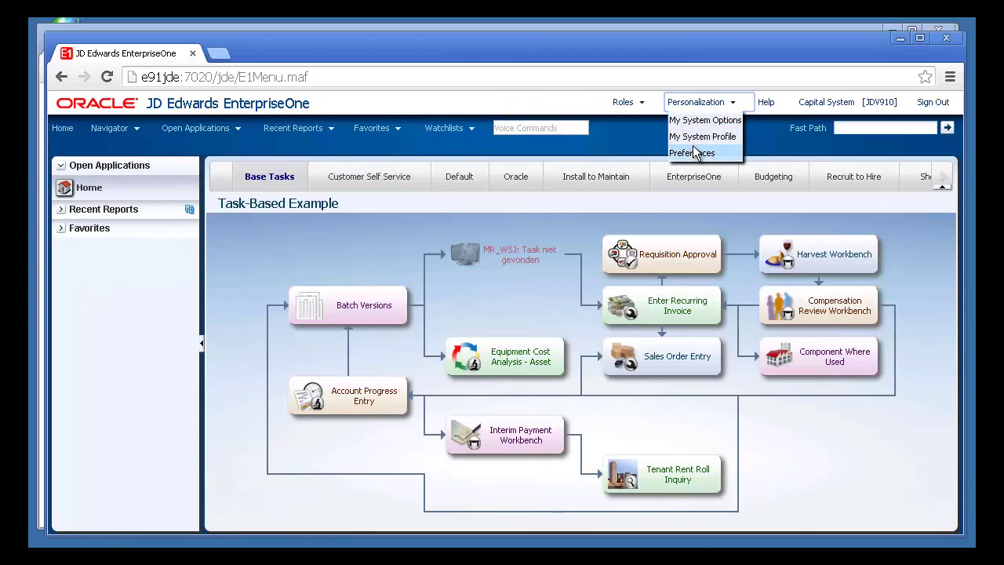
left_click(694, 122)
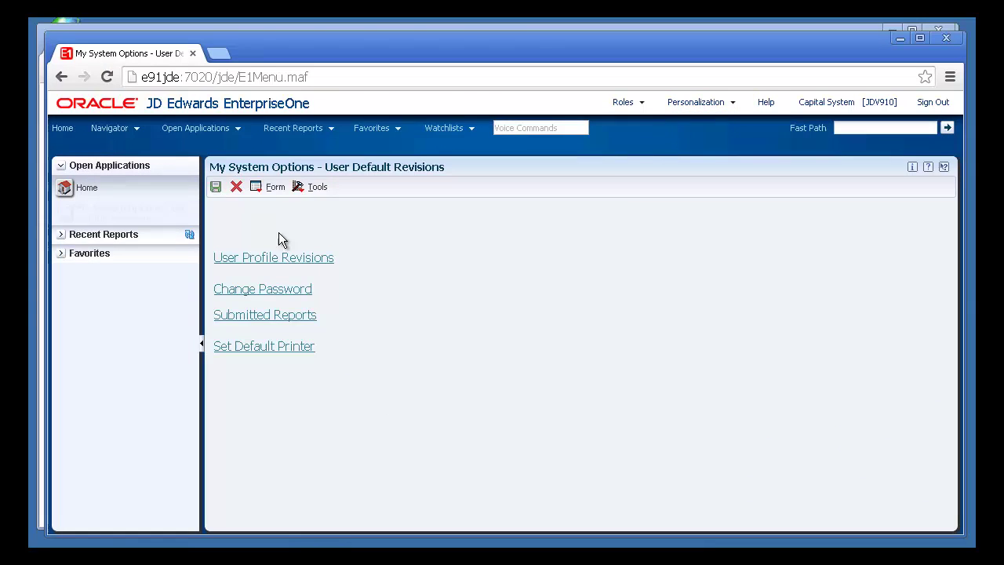
left_click(270, 258)
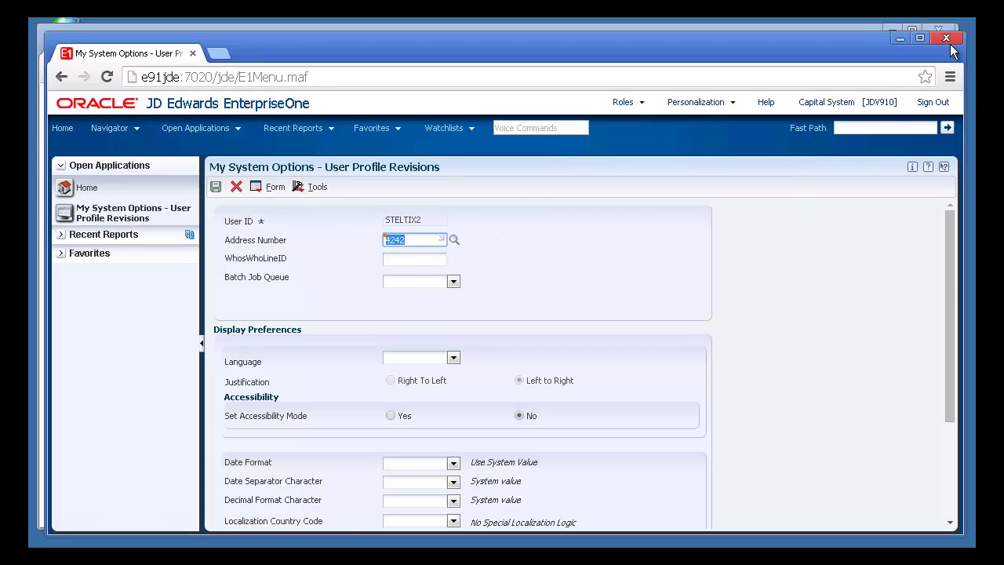
left_click(933, 102)
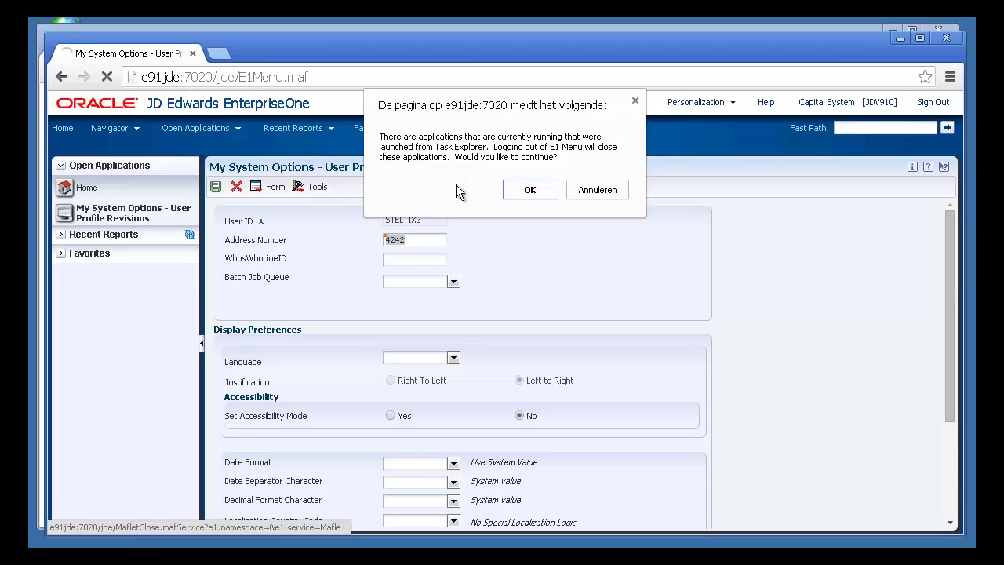
left_click(530, 189)
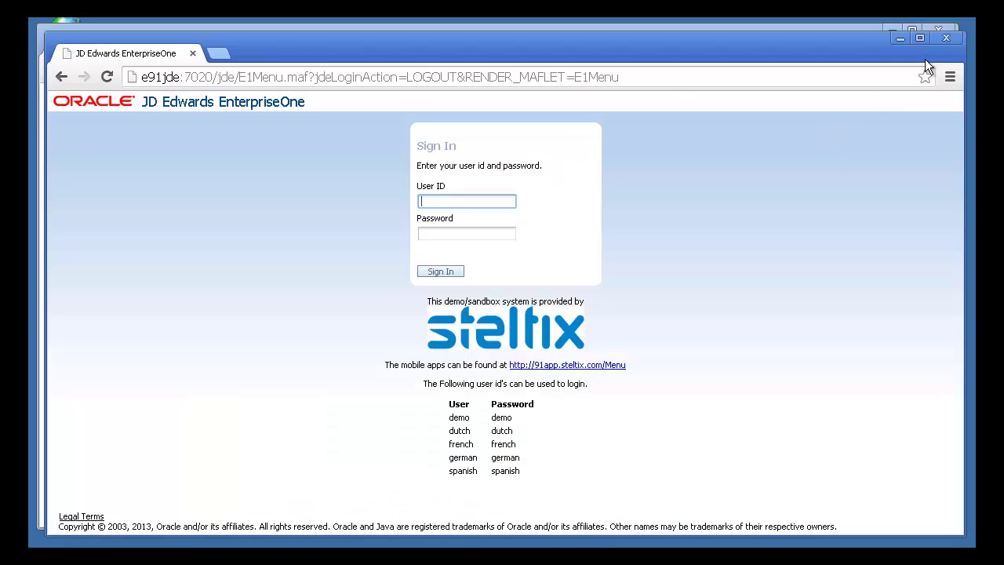
- Delete the last Xref mapping (Windows account to STELTIX2), leaving four mappings
left_click(946, 37)
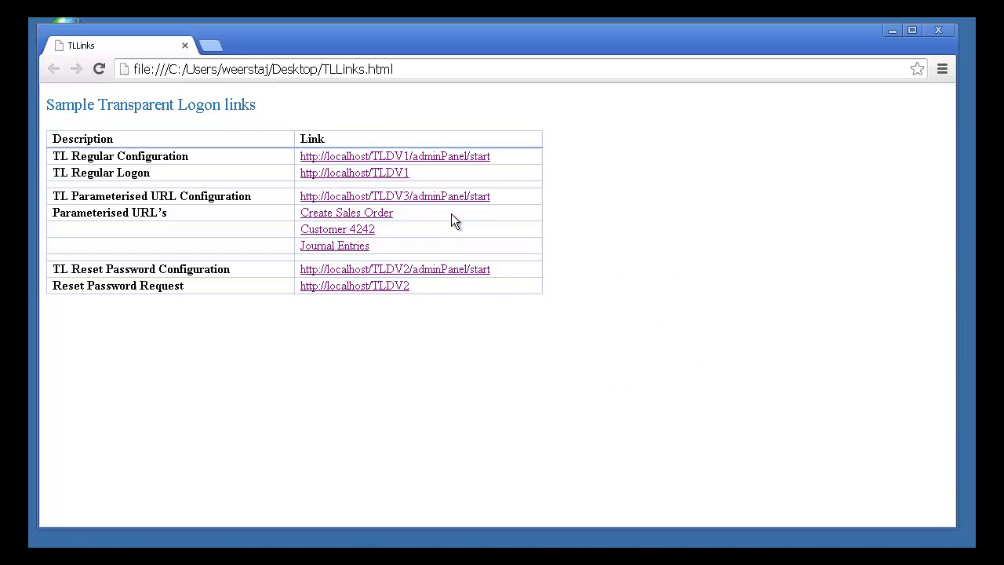
left_click(418, 157)
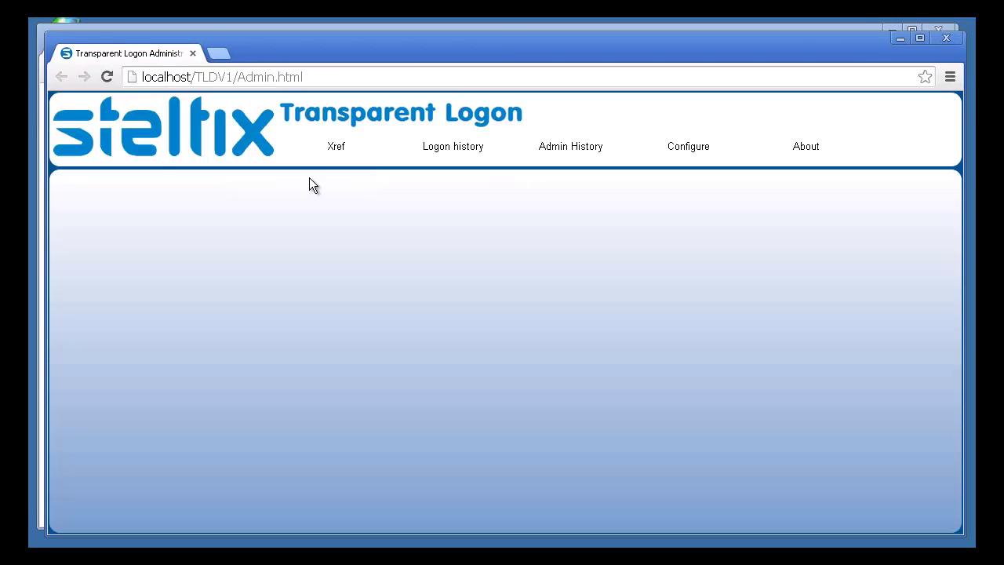
left_click(338, 149)
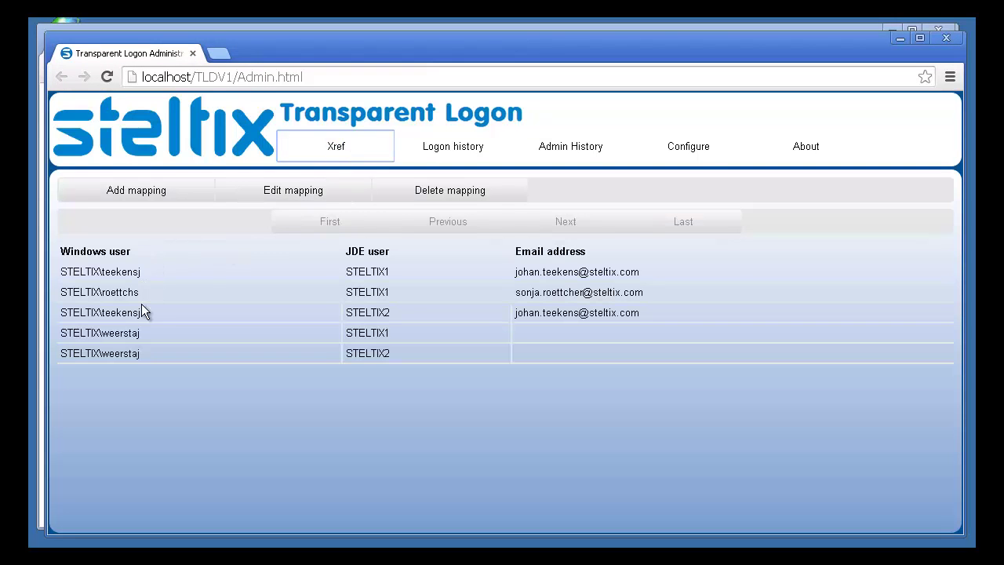
left_click(144, 353)
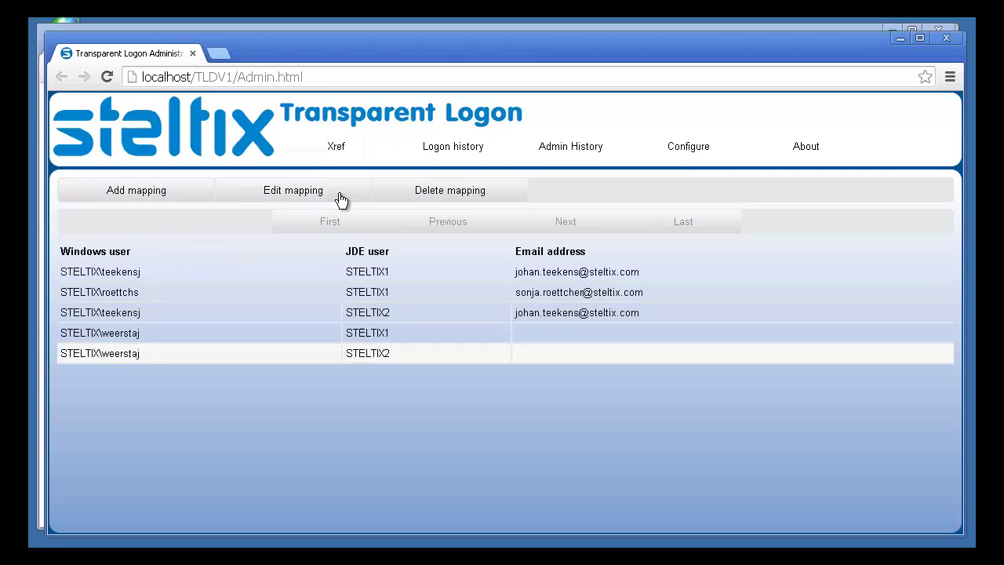
left_click(445, 198)
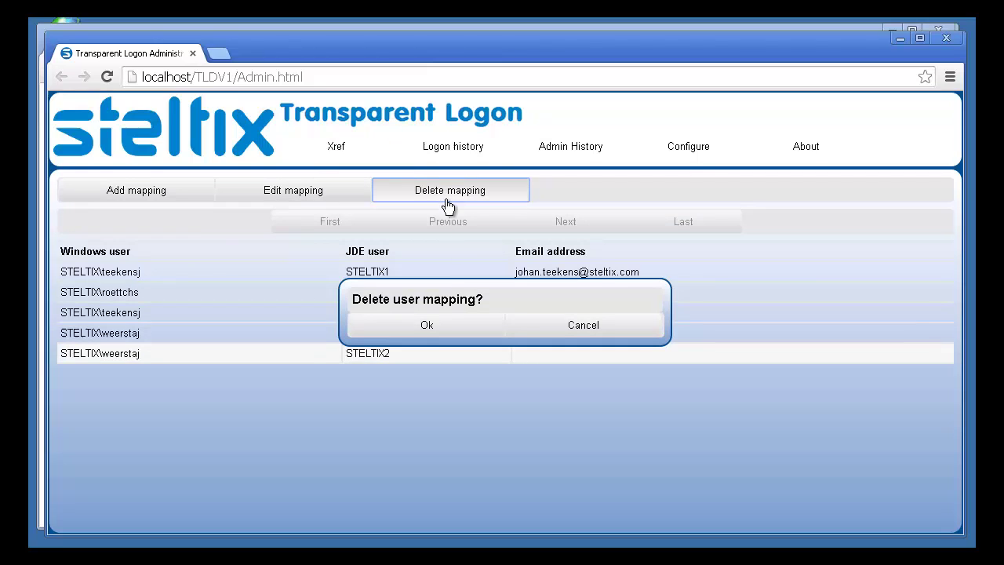
left_click(435, 326)
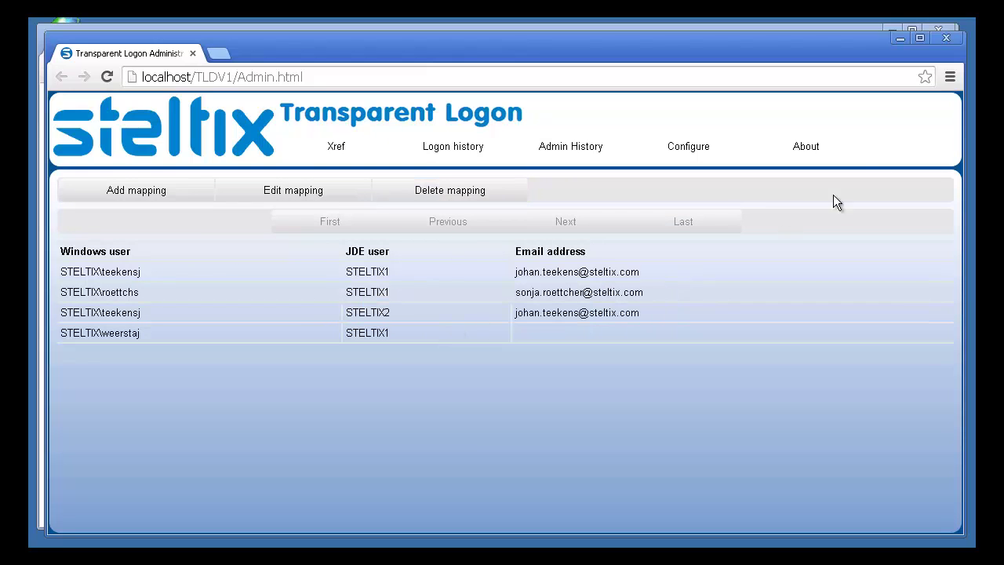
- Open the Create Sales Order link into JDE Customer Service Inquiry, then close it
left_click(947, 38)
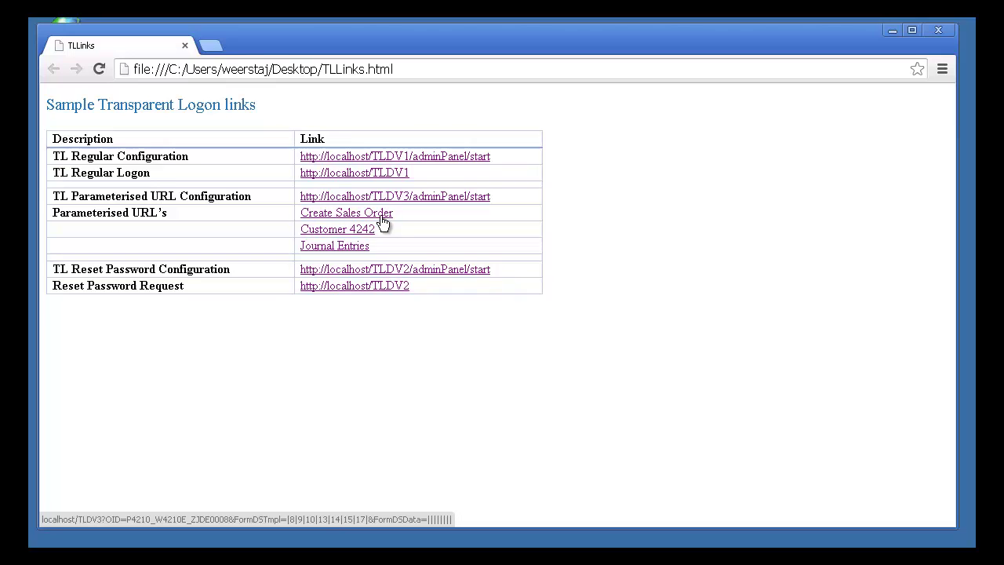
left_click(356, 214)
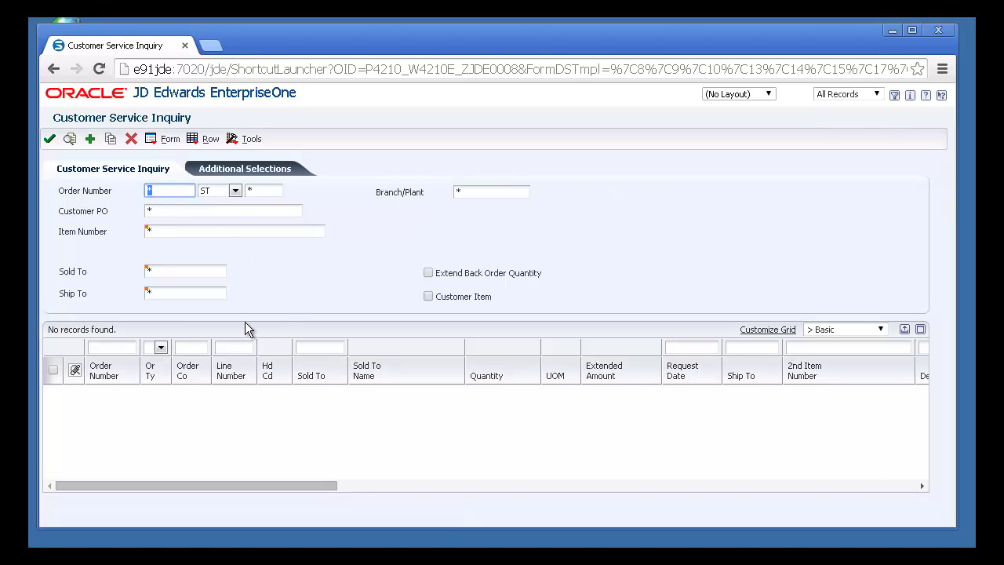
left_click(940, 32)
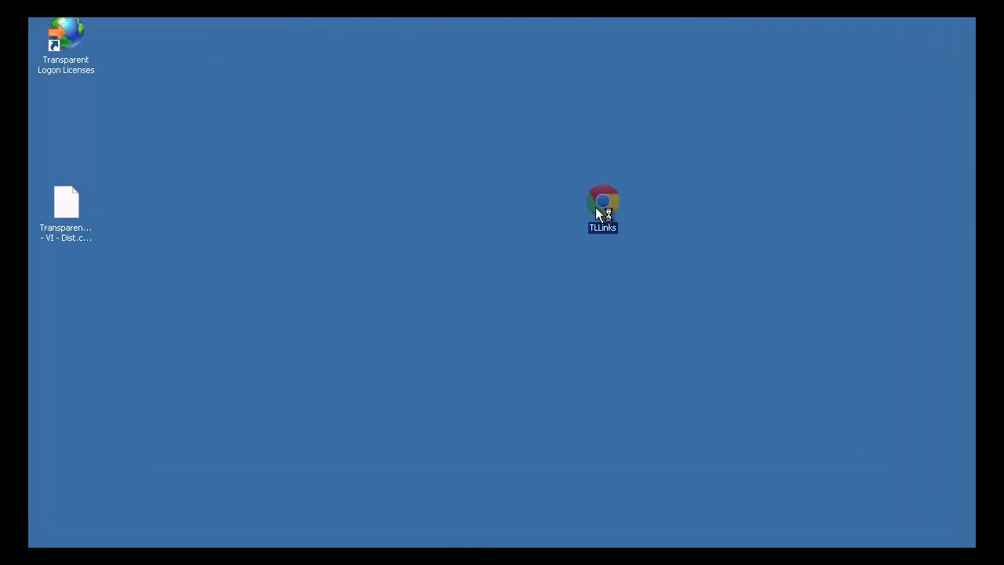
- Reopen TLLinks and open the customer link in Address Book Revision, then close the browser
key("Return")
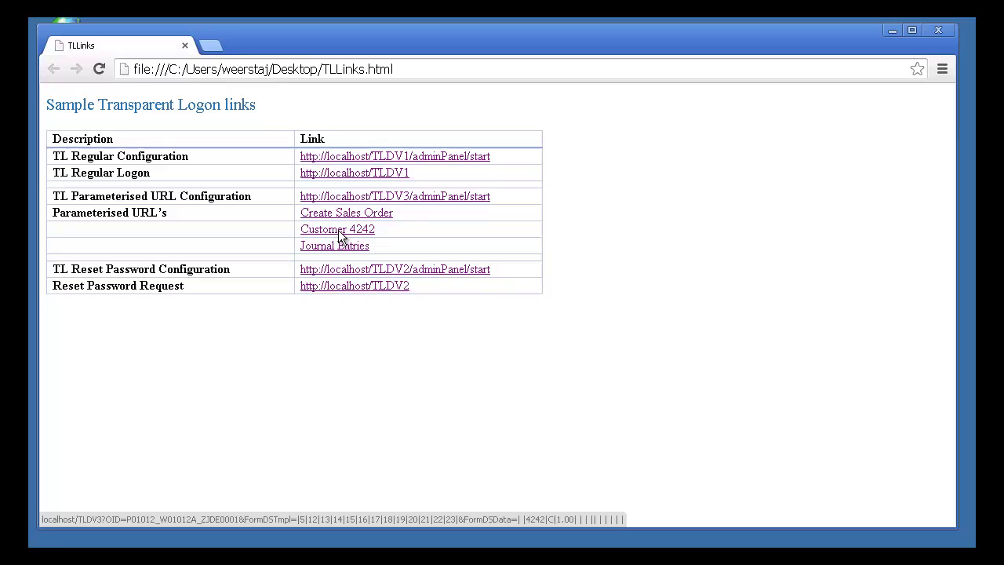
left_click(339, 232)
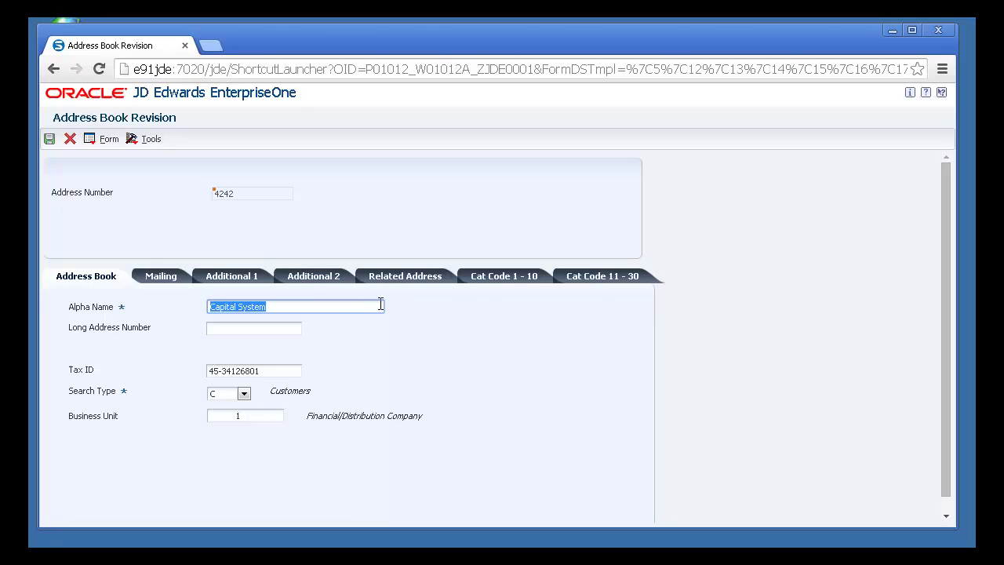
left_click(938, 33)
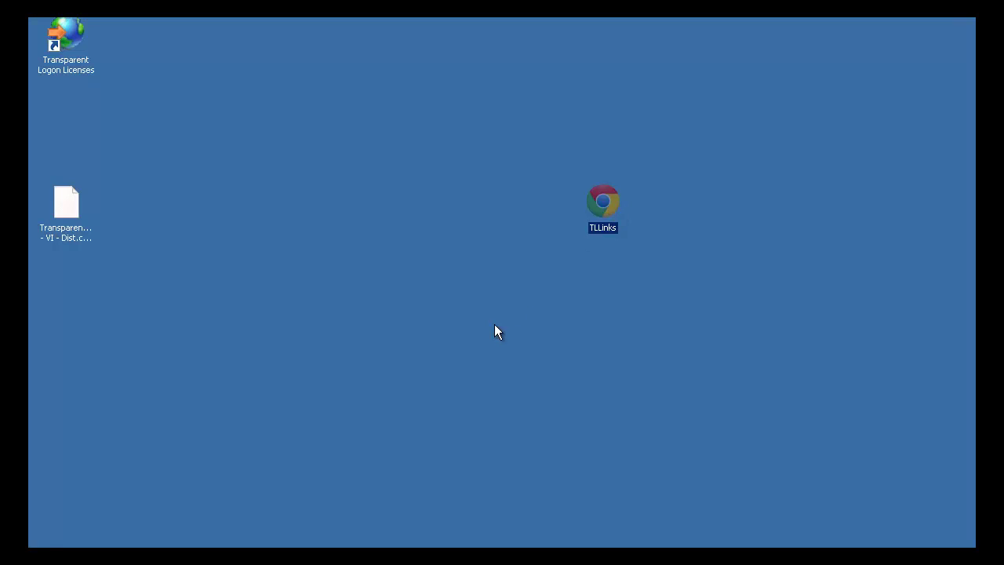
- Review the TLDV2 reset-password configuration's SMTP mail settings, then go back to the links page
key("Return")
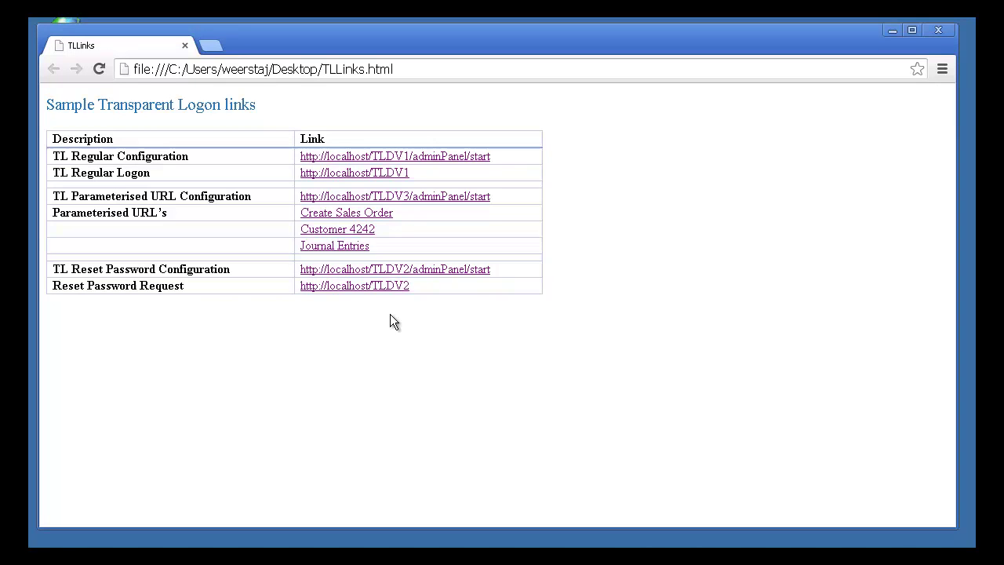
left_click(432, 275)
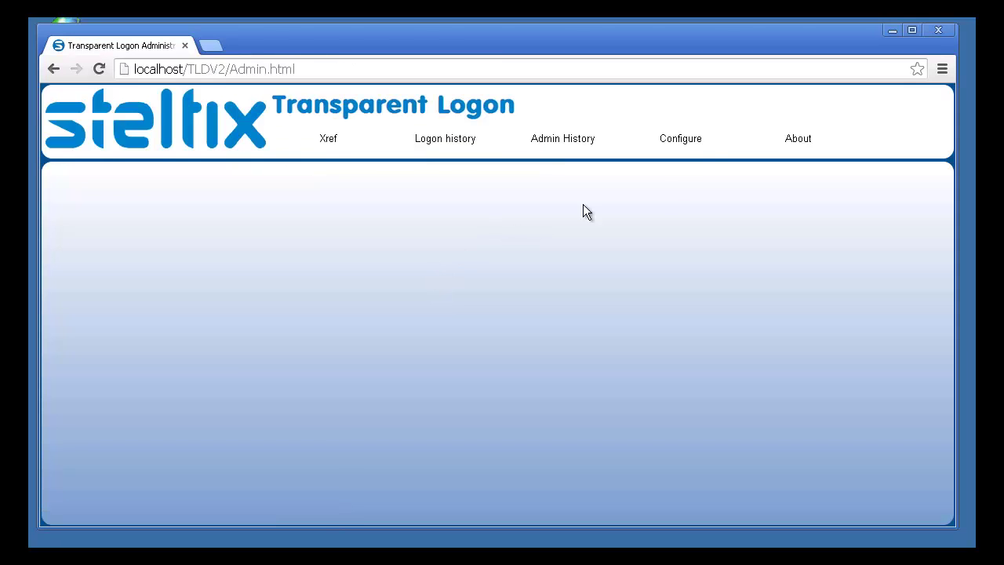
left_click(676, 143)
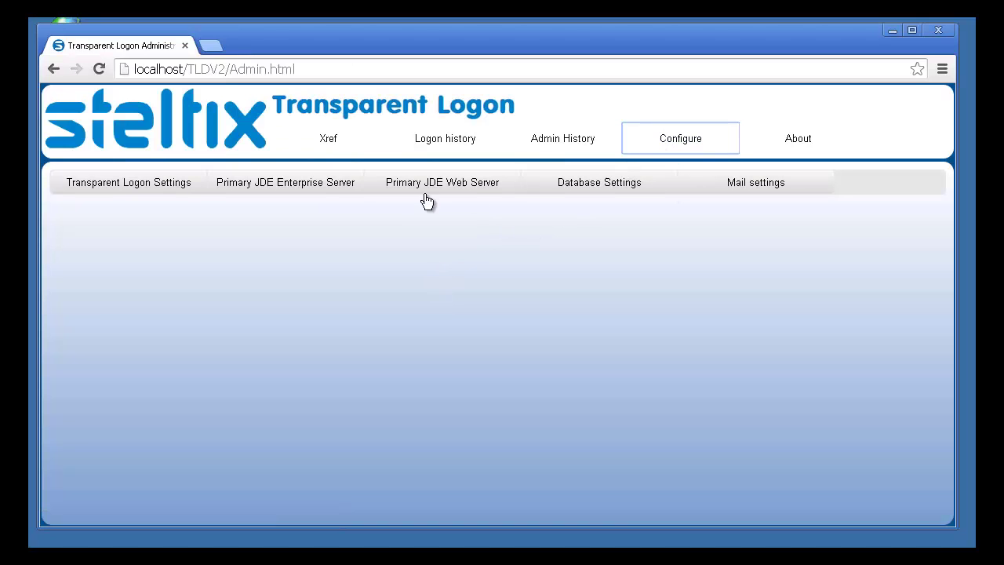
left_click(748, 186)
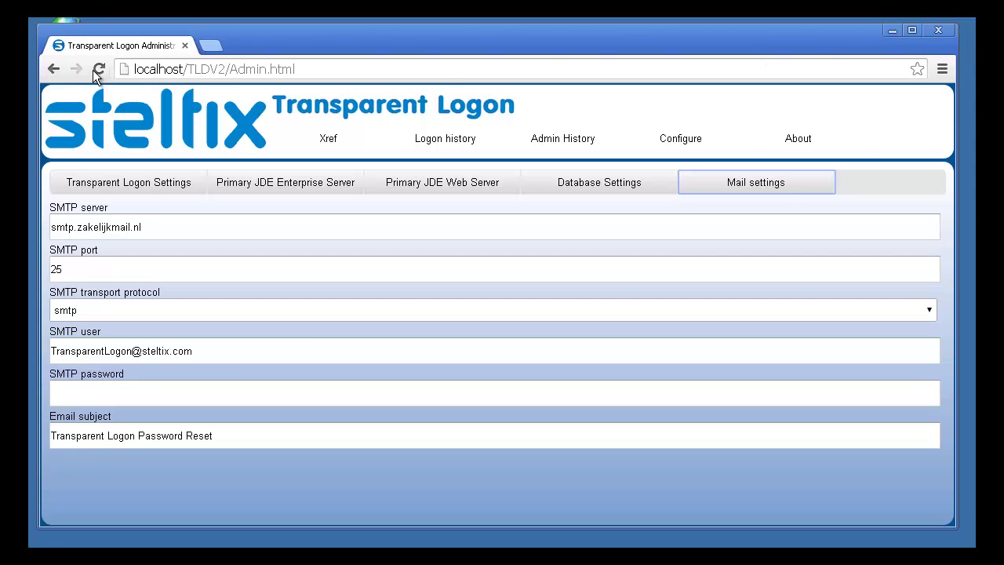
left_click(51, 70)
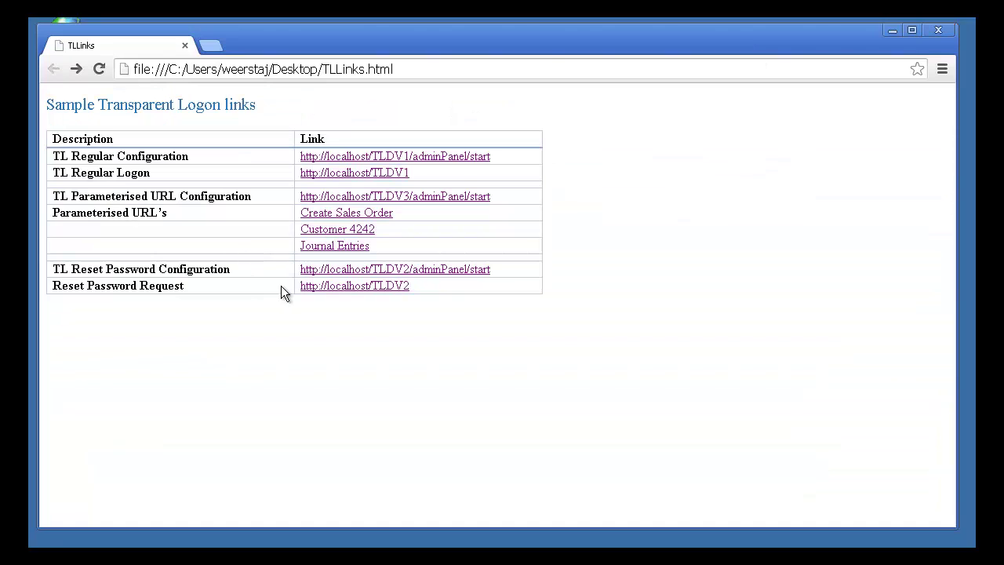
- Open the TLDV2 Reset Password Request link to show STELTIX1's reset prompt, then close Chrome
left_click(383, 290)
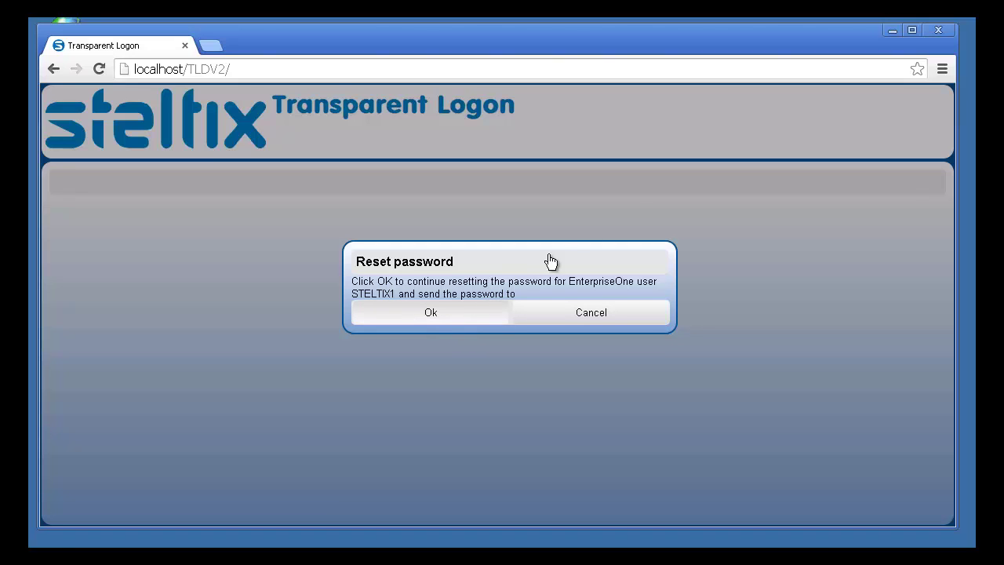
left_click(937, 30)
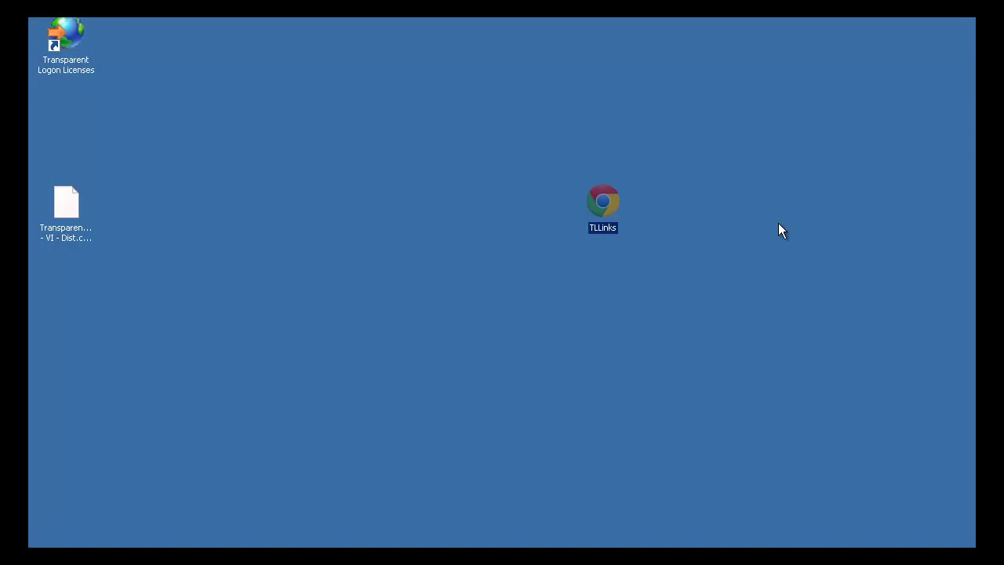